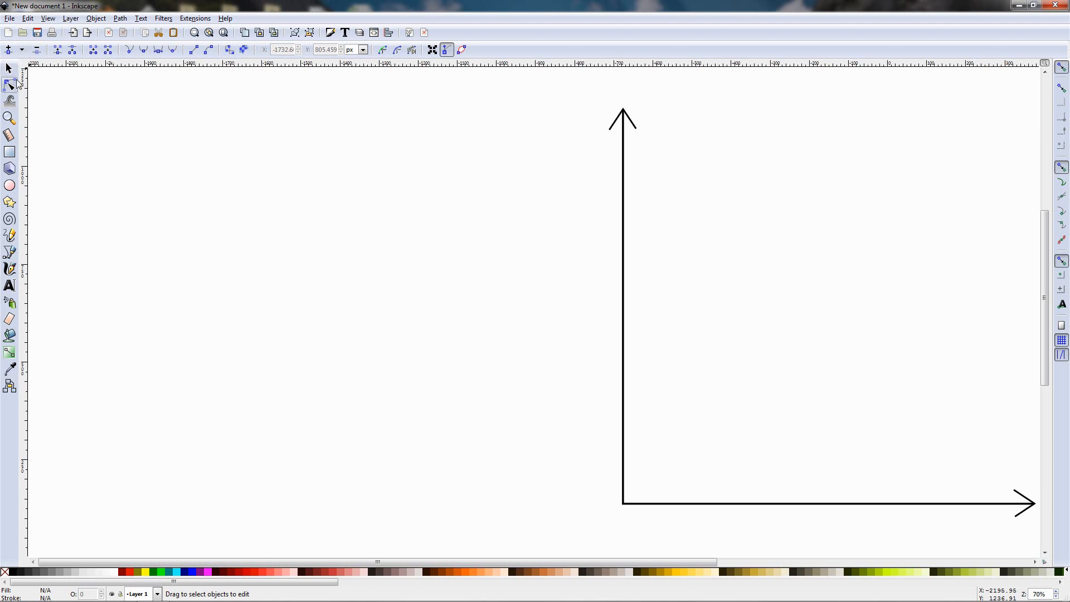
pyautogui.click(22, 50)
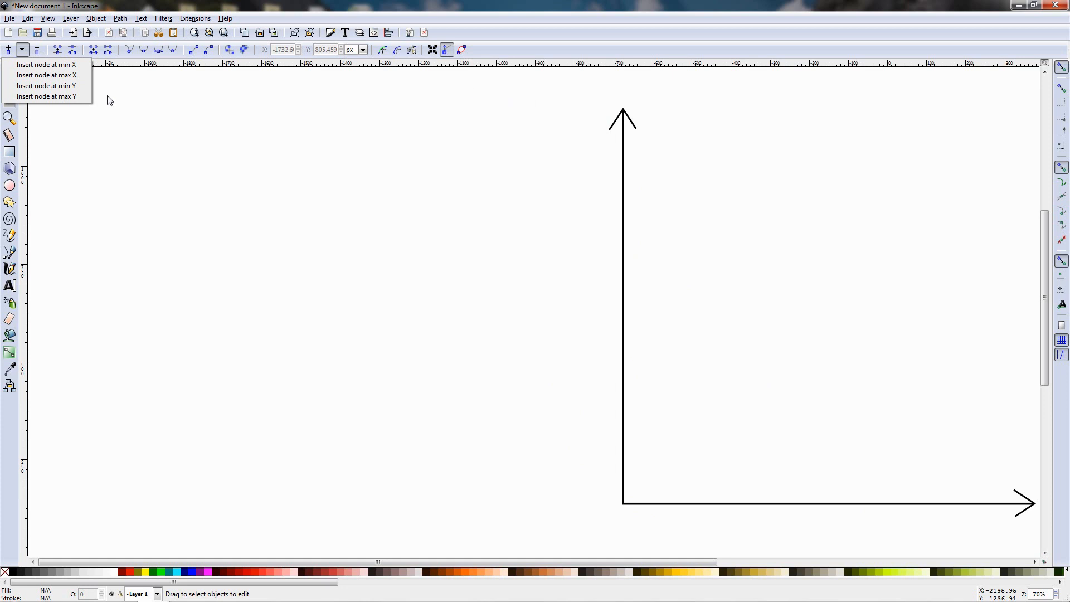
# Create a text object with the letter O, enlarge it to about 673 by 754 px and place it beside the axes.
pyautogui.click(12, 285)
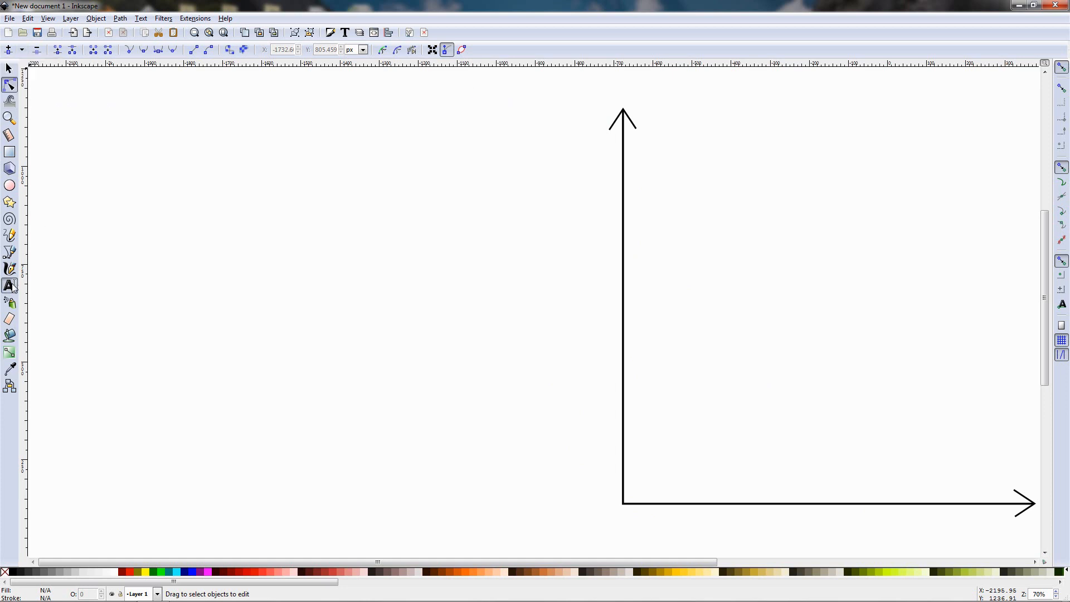
pyautogui.click(244, 277)
pyautogui.write('O')
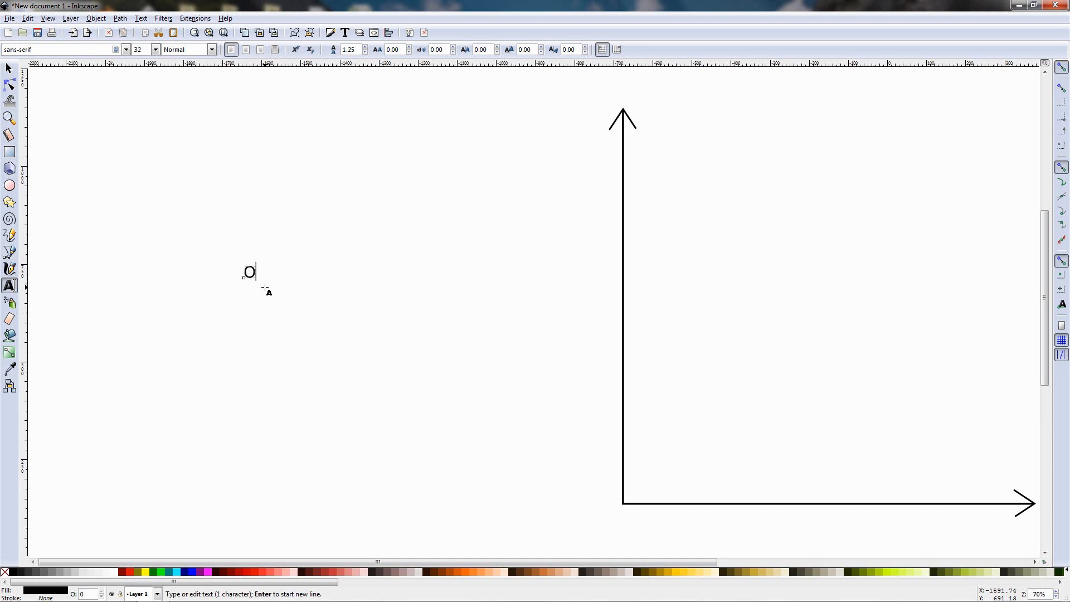
pyautogui.press('F1')
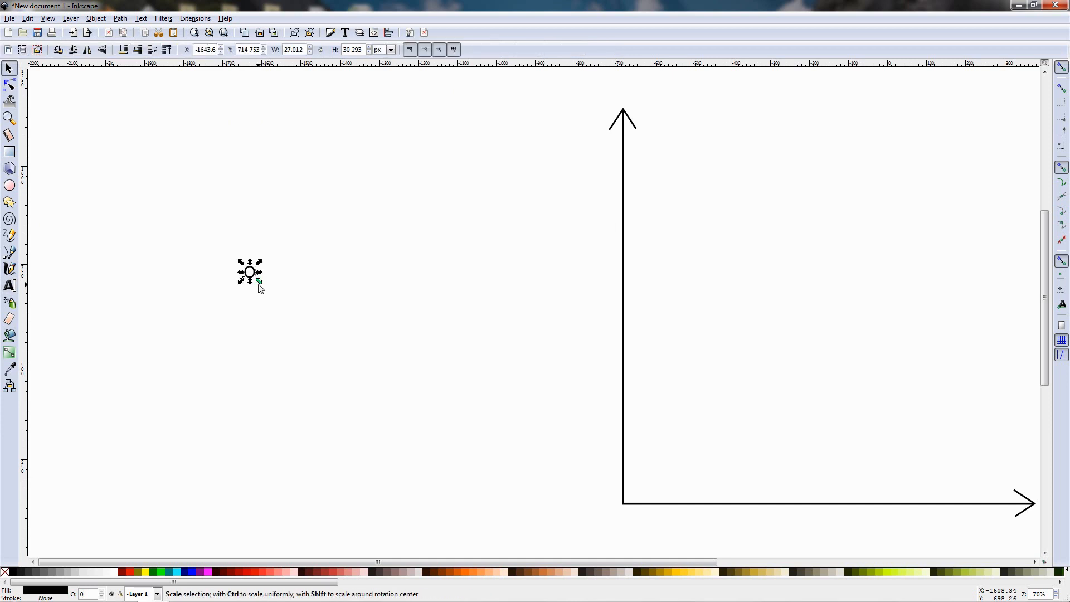
pyautogui.moveTo(258, 282); pyautogui.dragTo(401, 418)
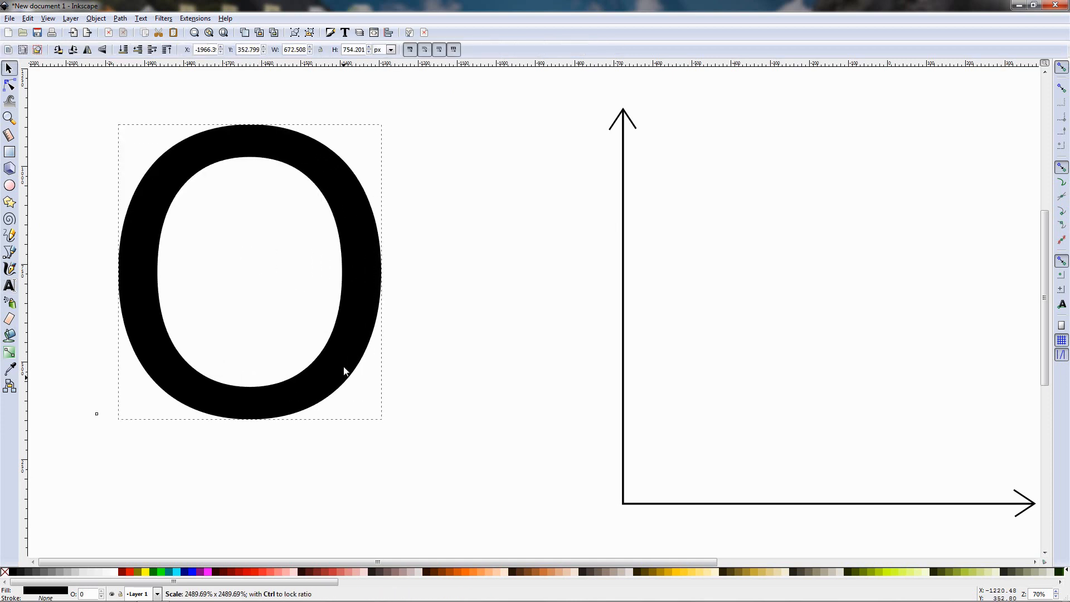
pyautogui.moveTo(343, 366); pyautogui.dragTo(398, 368)
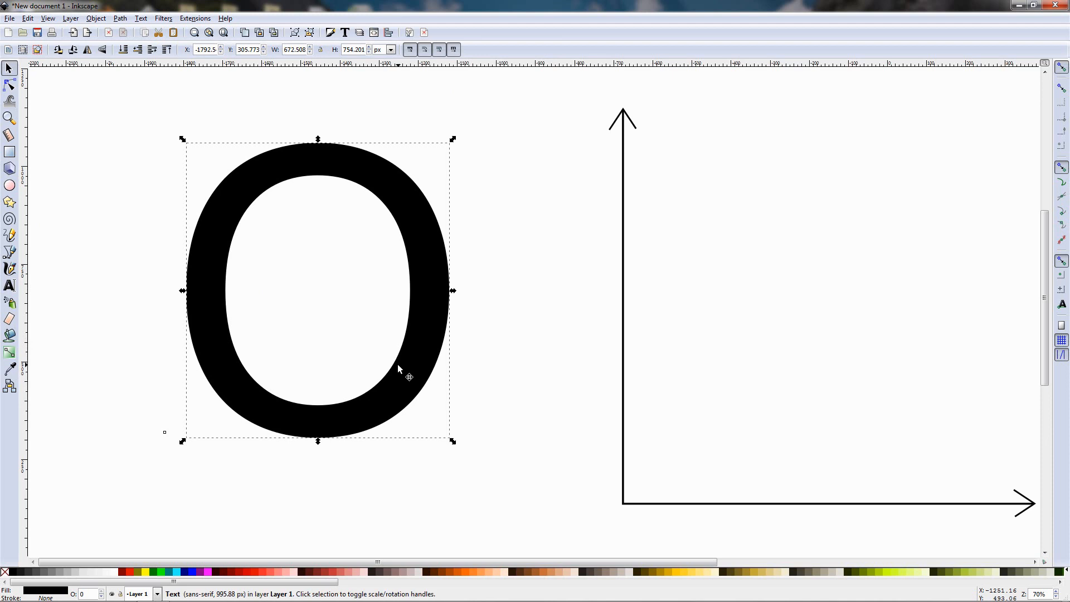
# Convert the letter O to a path and delete its outer top, inner bottom, outer left and outer right extreme nodes.
pyautogui.click(10, 85)
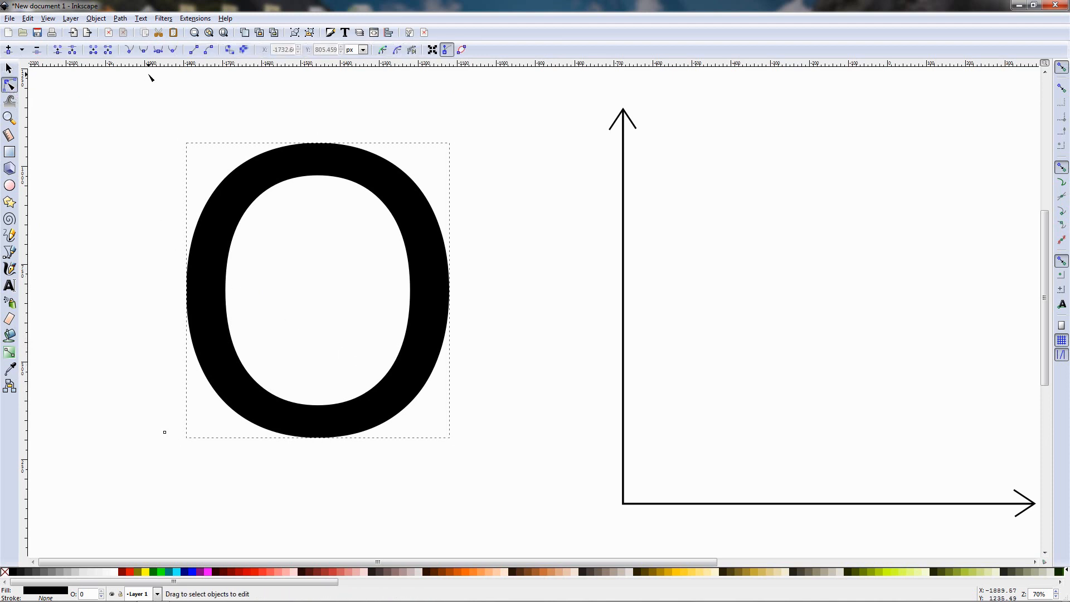
pyautogui.click(228, 50)
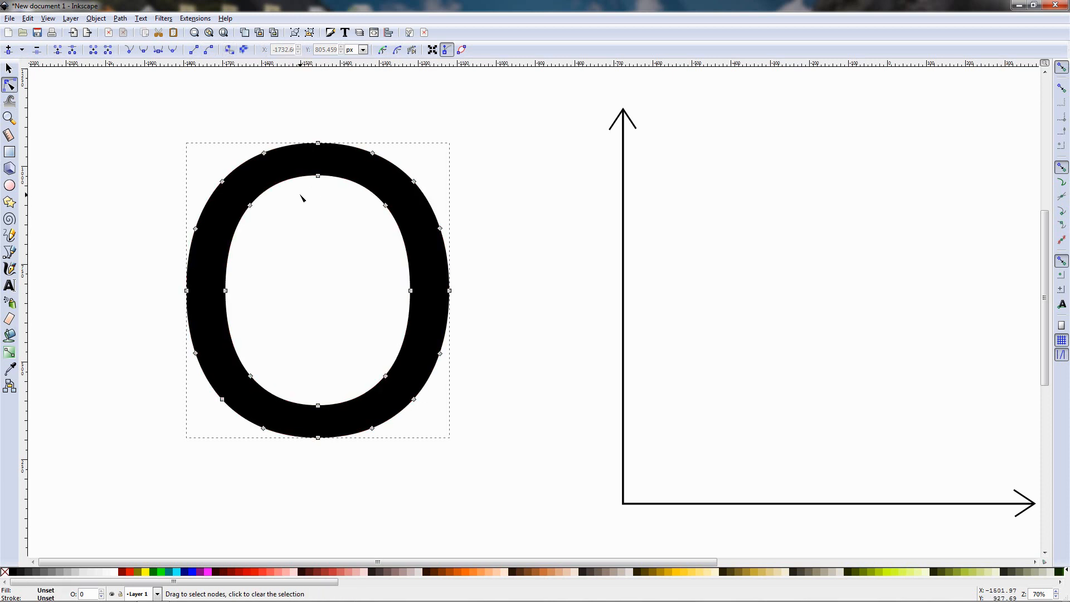
pyautogui.moveTo(297, 121); pyautogui.dragTo(337, 149)
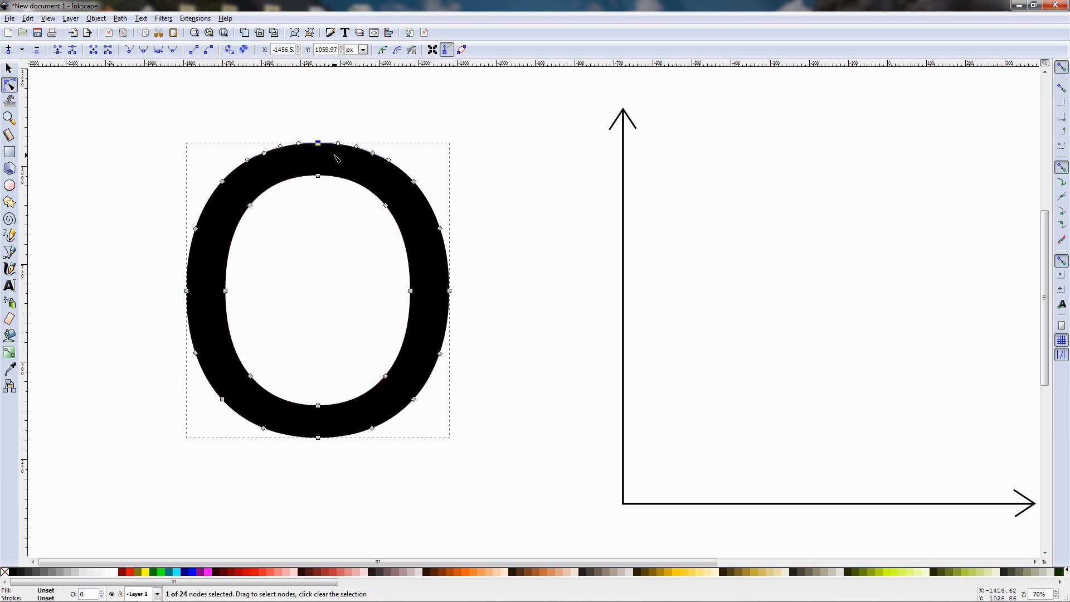
pyautogui.press('Delete')
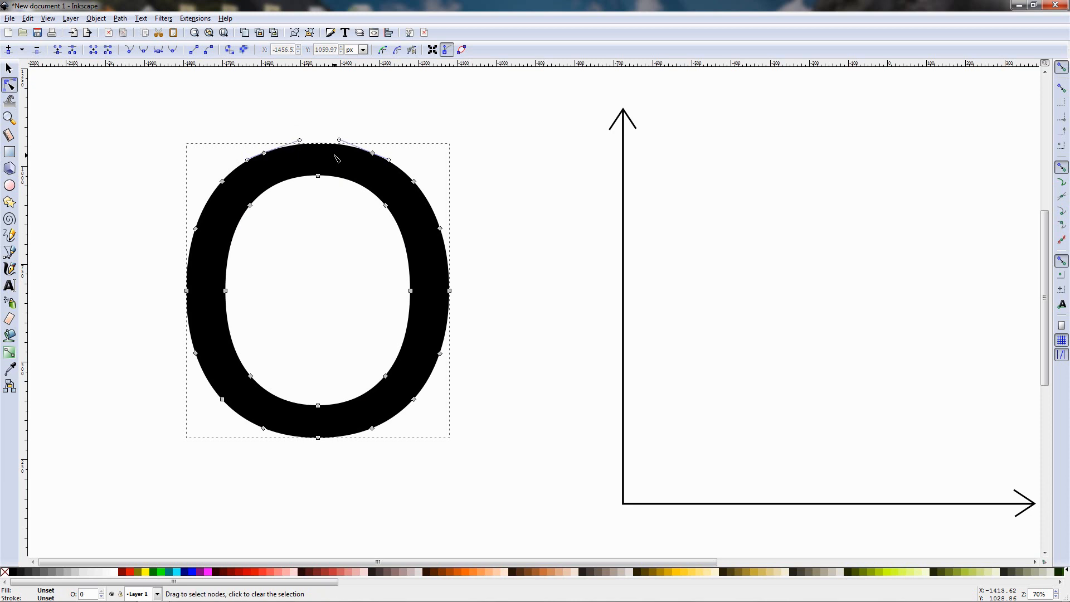
pyautogui.moveTo(306, 386); pyautogui.dragTo(333, 415)
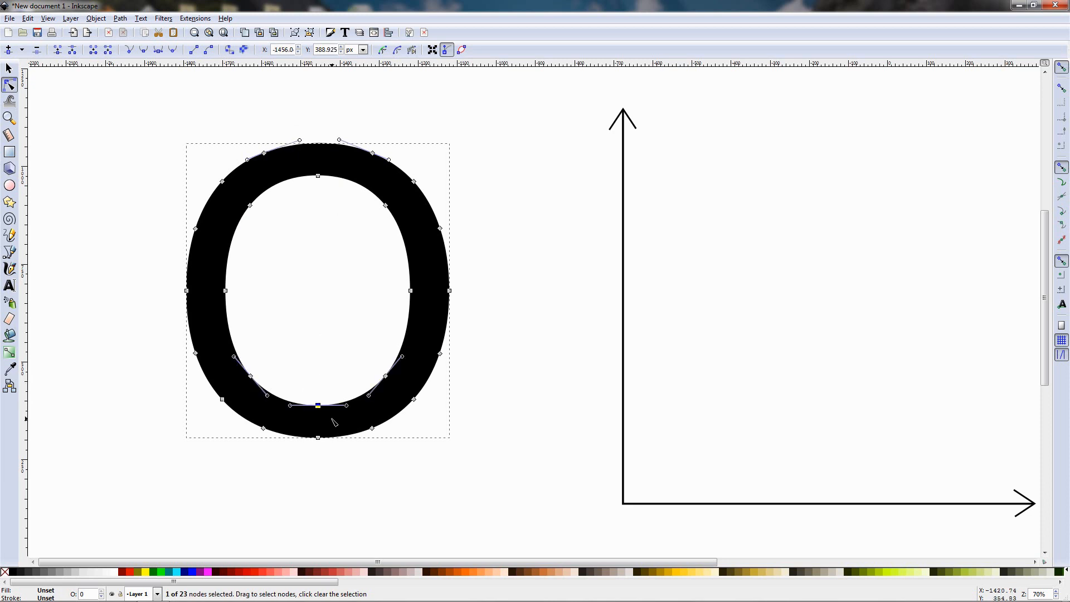
pyautogui.press('Delete')
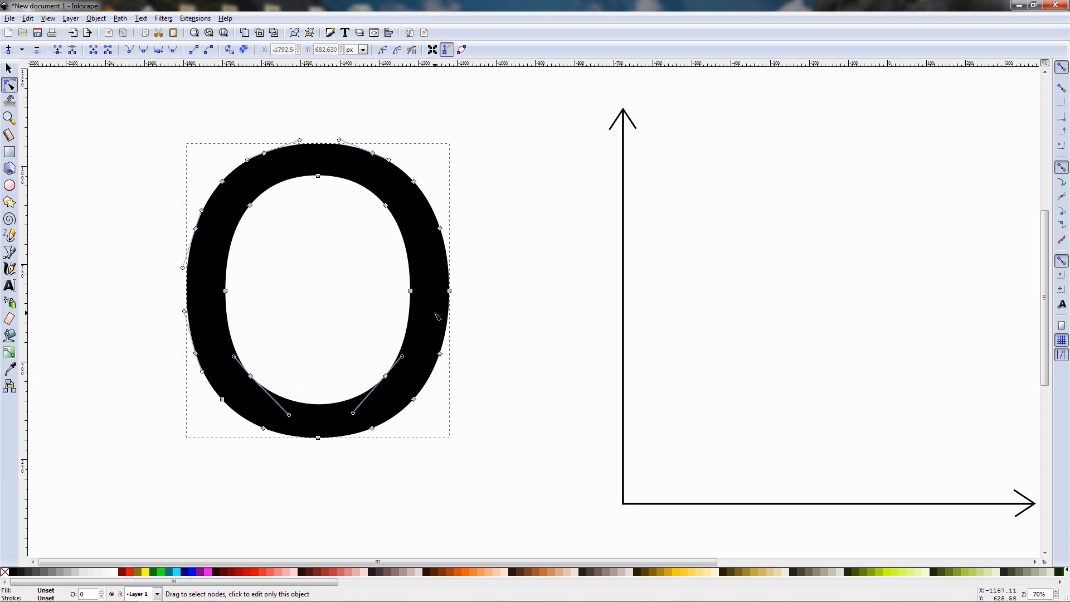
pyautogui.moveTo(472, 284); pyautogui.dragTo(446, 307)
pyautogui.press('Delete')
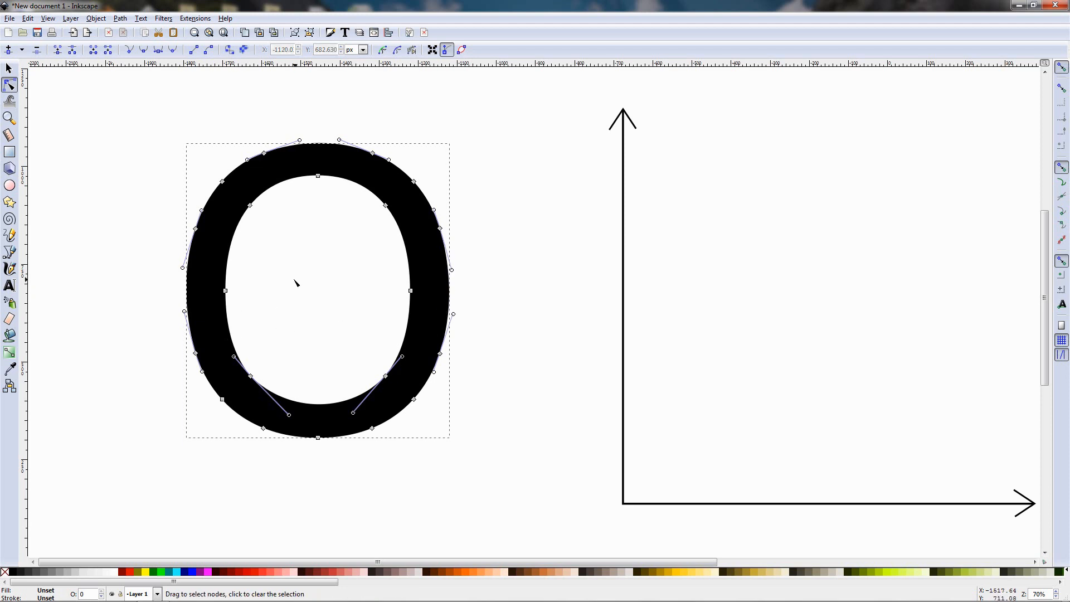
# Insert a node at max Y between the two uppermost nodes of the O's outer contour.
pyautogui.click(22, 49)
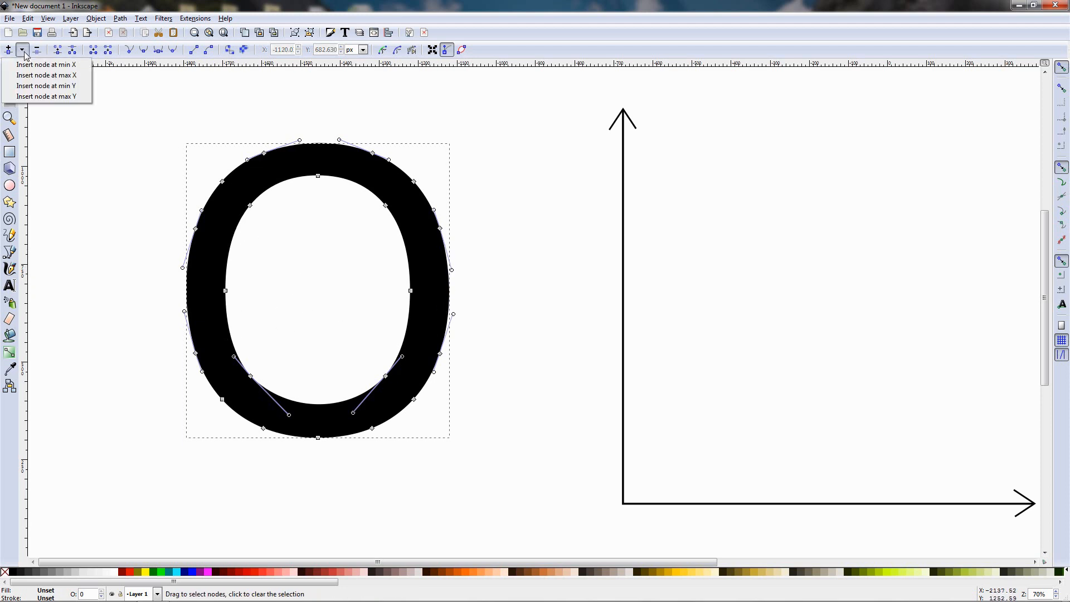
pyautogui.click(188, 108)
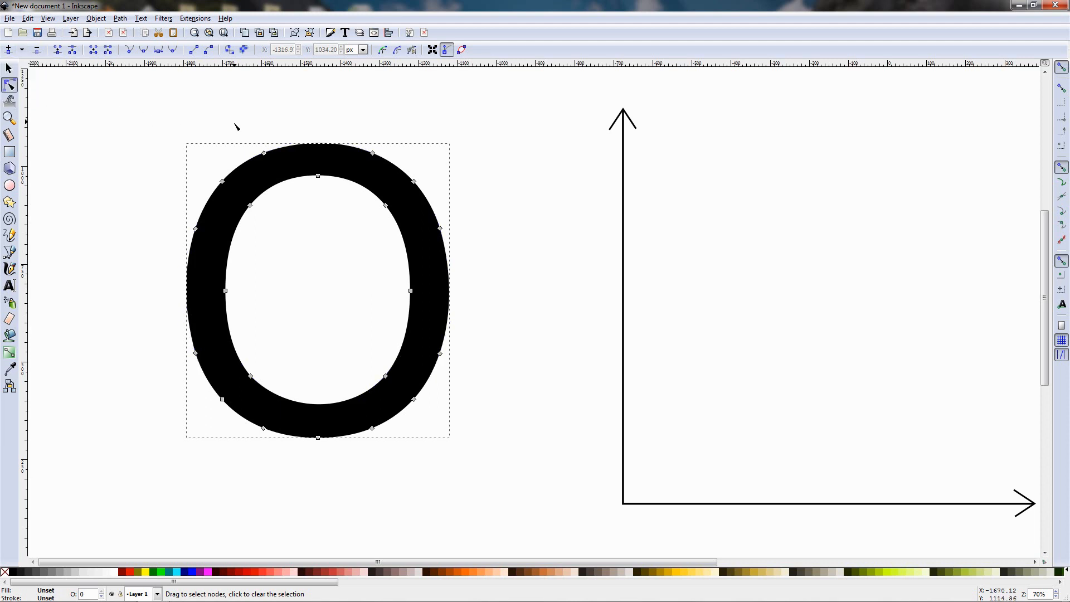
pyautogui.moveTo(235, 118); pyautogui.dragTo(387, 170)
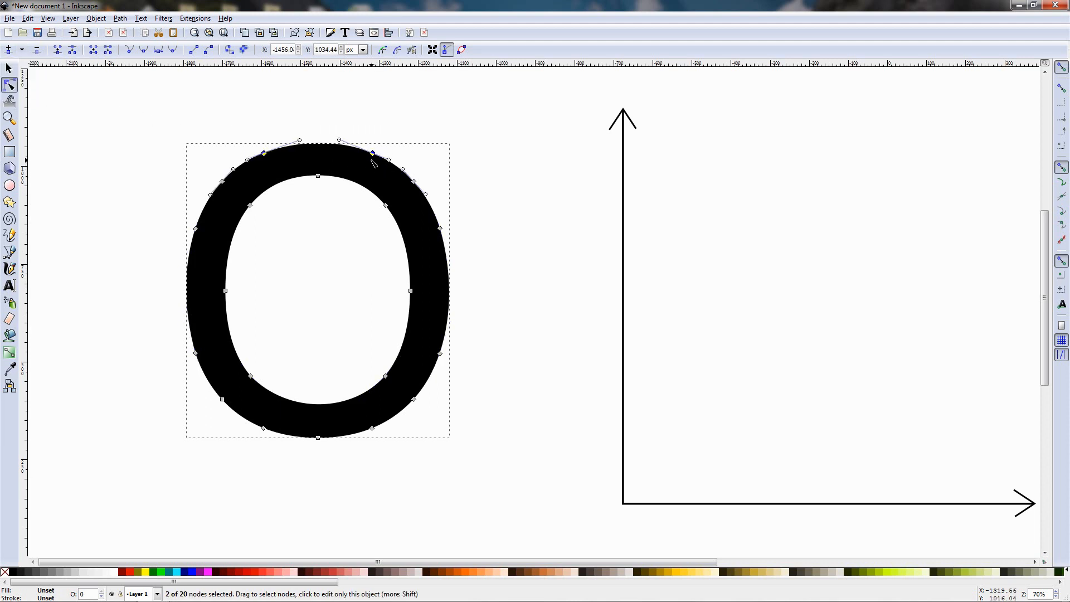
pyautogui.click(23, 51)
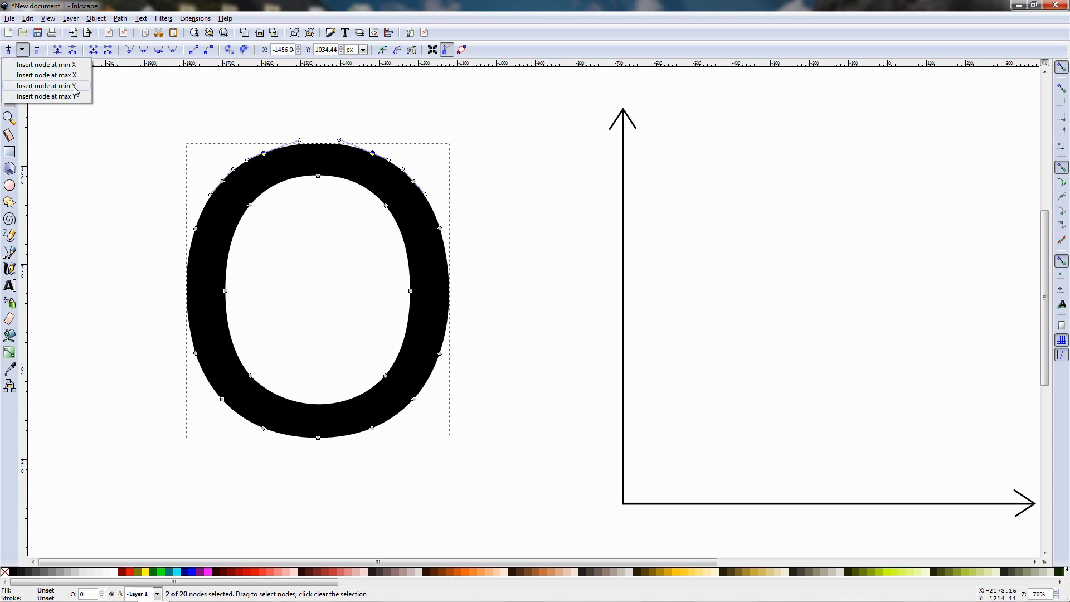
pyautogui.click(74, 65)
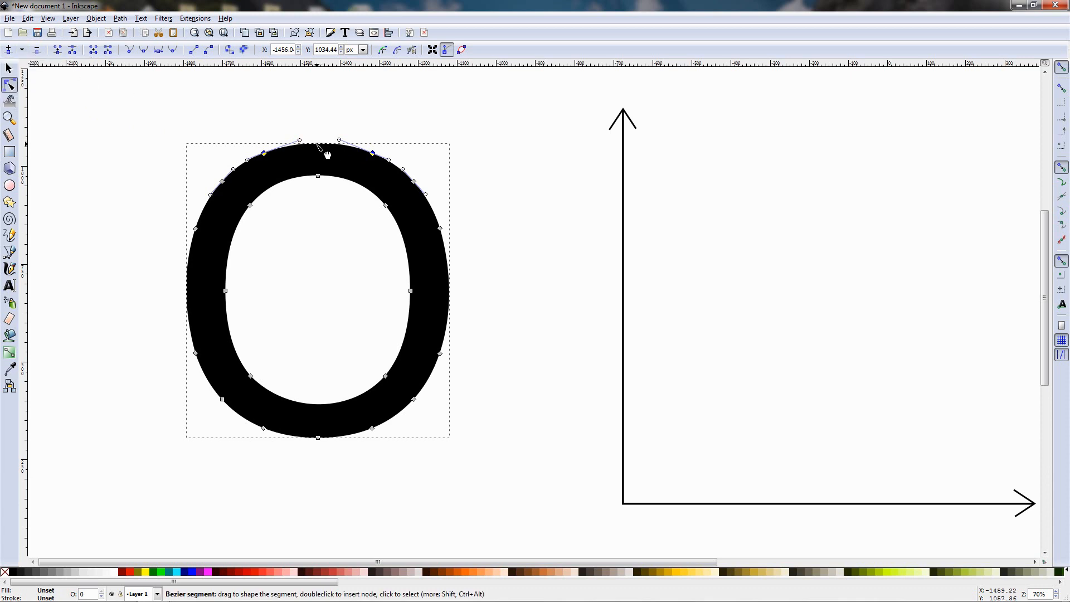
pyautogui.click(21, 50)
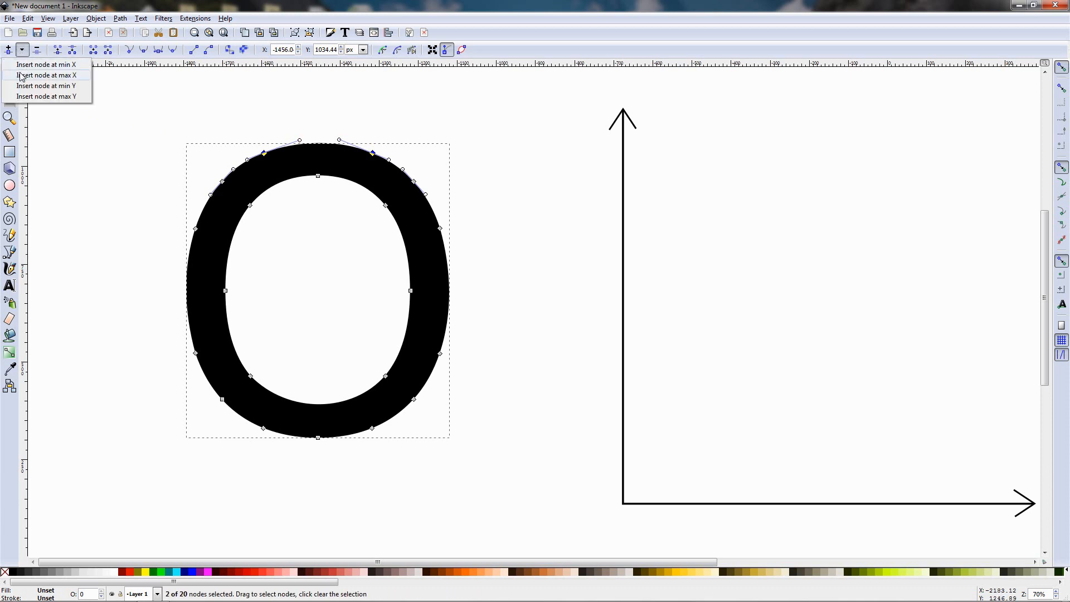
pyautogui.click(45, 97)
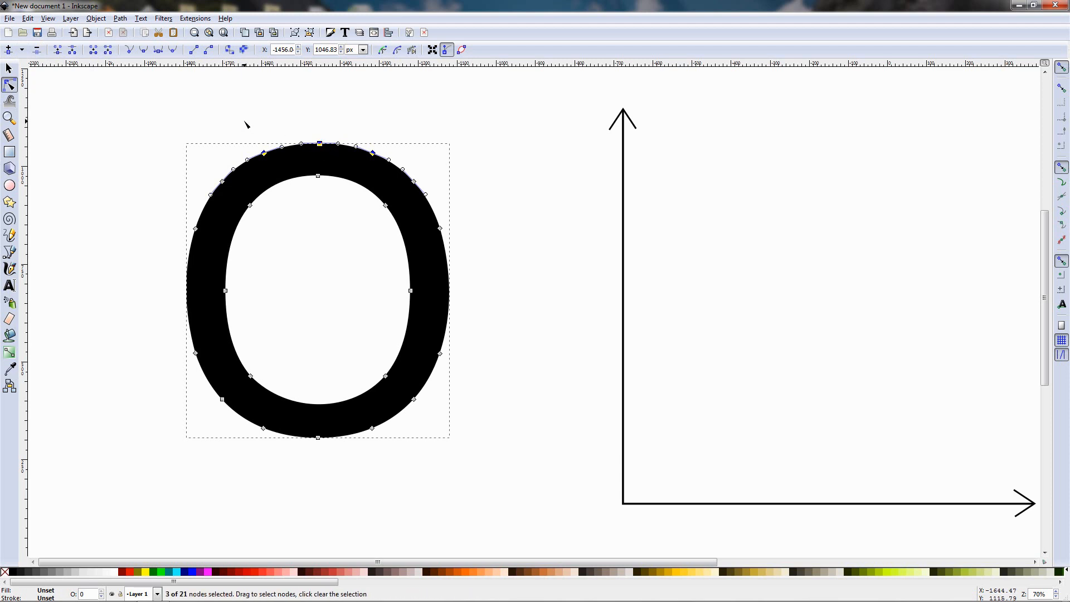
# Insert a node at min Y between the two lowest nodes of the O's inner contour.
pyautogui.click(314, 339)
pyautogui.moveTo(245, 355); pyautogui.dragTo(399, 403)
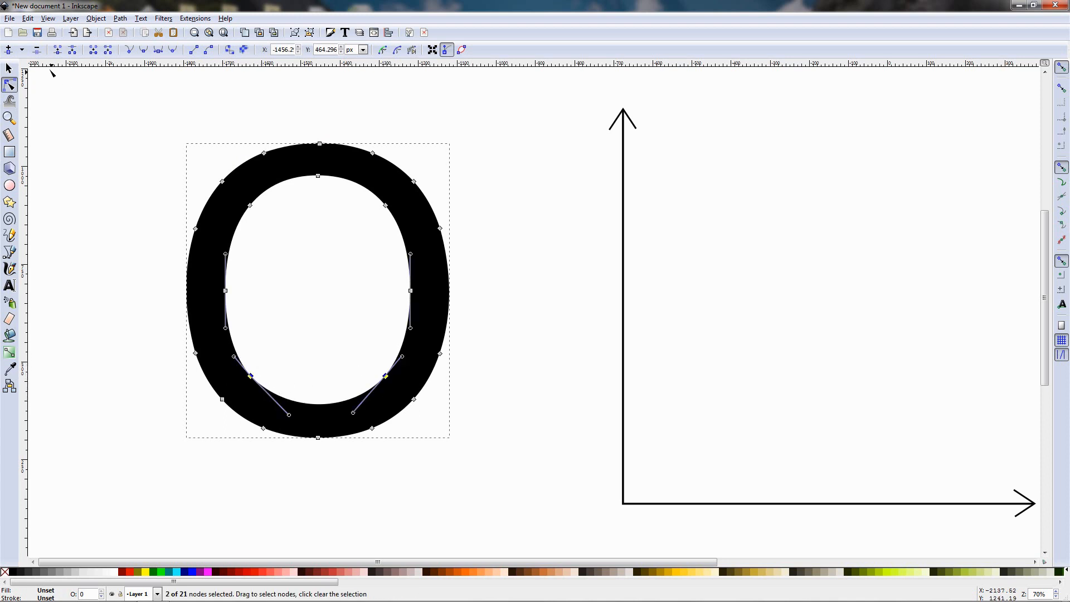
pyautogui.click(22, 51)
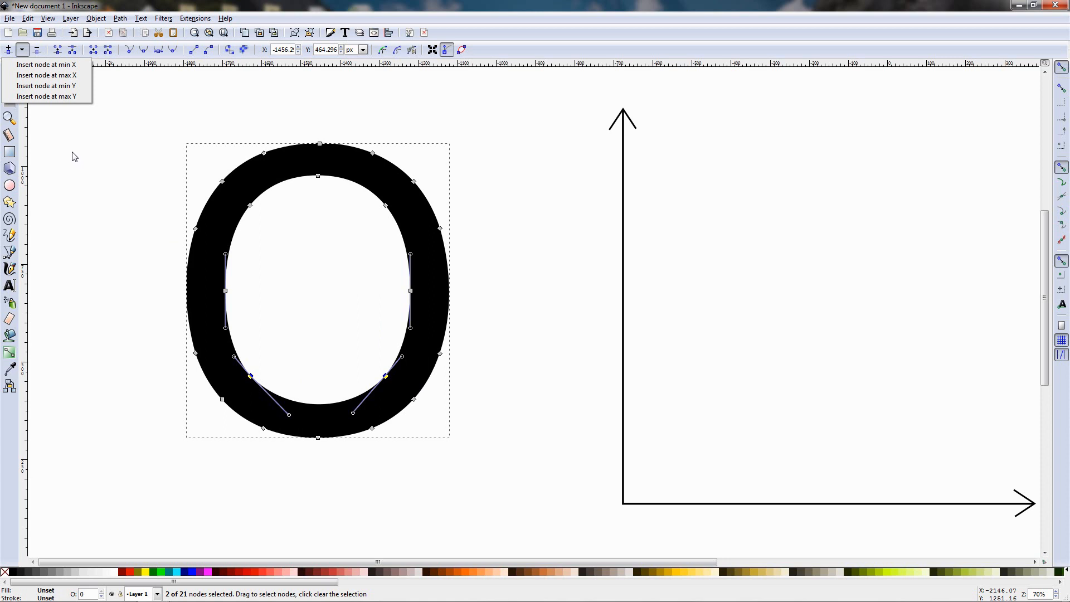
pyautogui.click(66, 86)
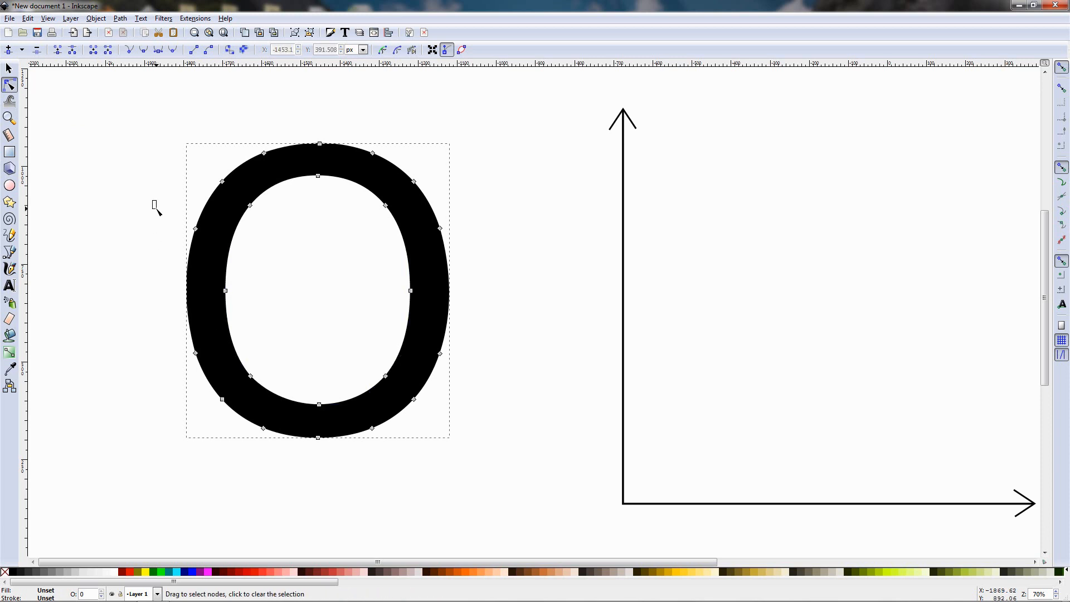
# Insert a node at min X between the two leftmost nodes of the O's outer contour.
pyautogui.moveTo(152, 199); pyautogui.dragTo(220, 396)
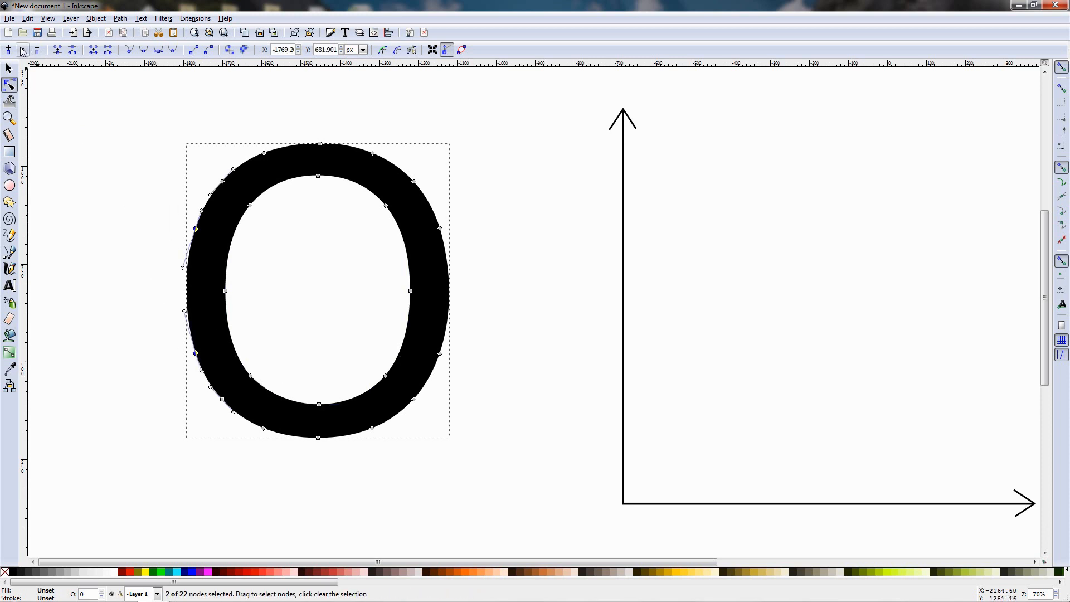
pyautogui.click(22, 51)
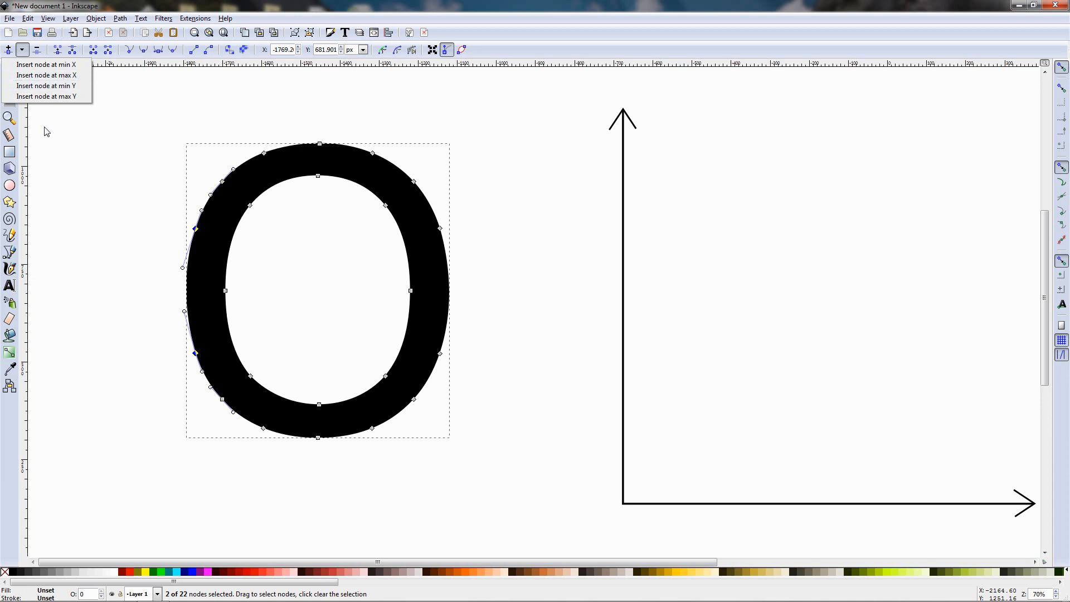
pyautogui.click(46, 64)
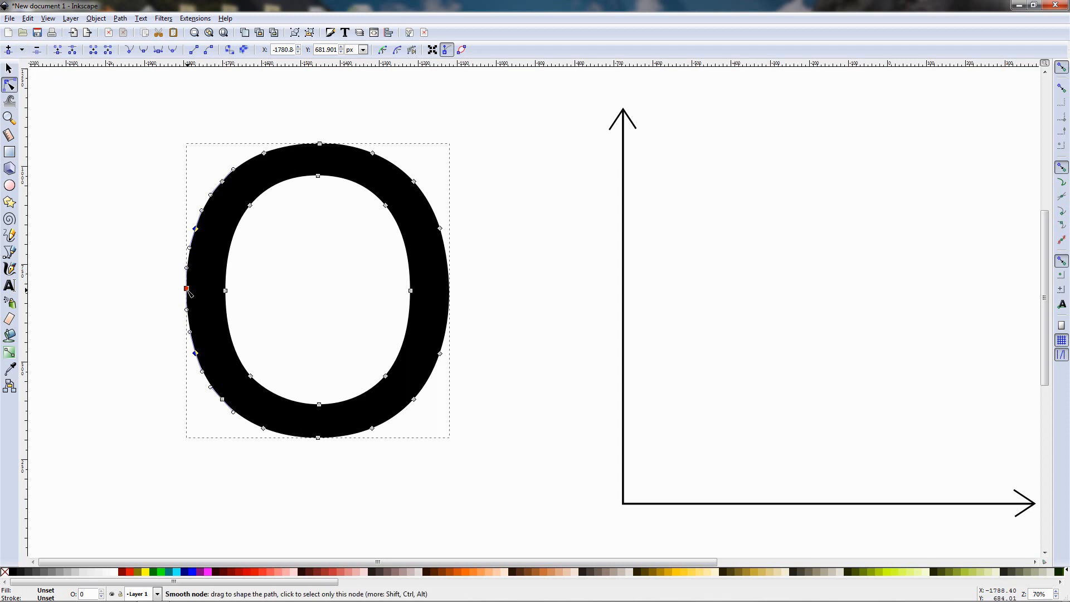
# Insert a node at max X between the two rightmost nodes of the O's outer contour and clear the node selection.
pyautogui.moveTo(475, 375); pyautogui.dragTo(428, 183)
pyautogui.click(21, 50)
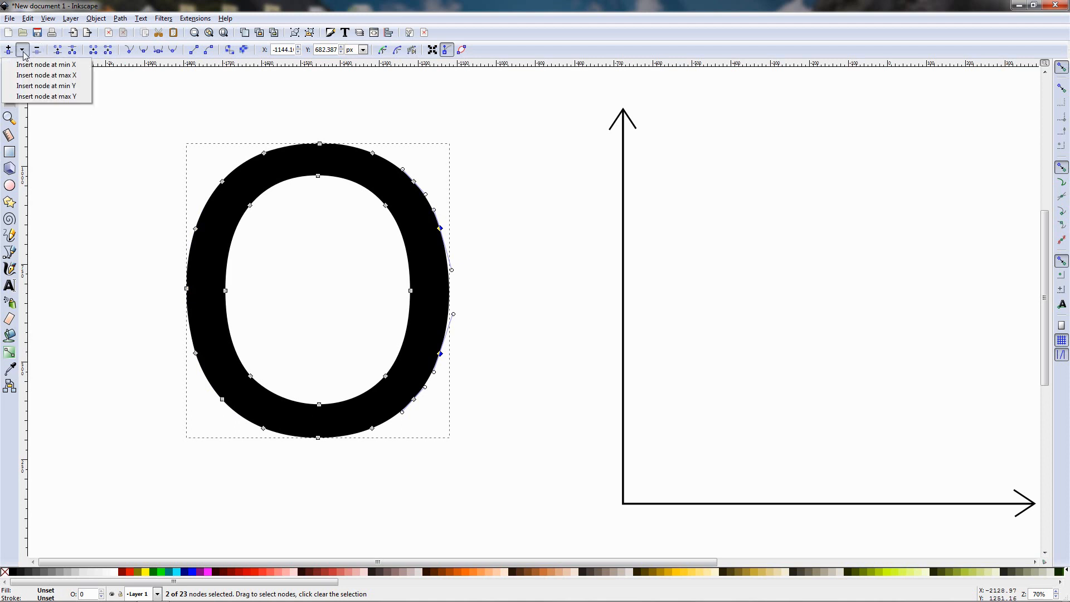
pyautogui.click(66, 75)
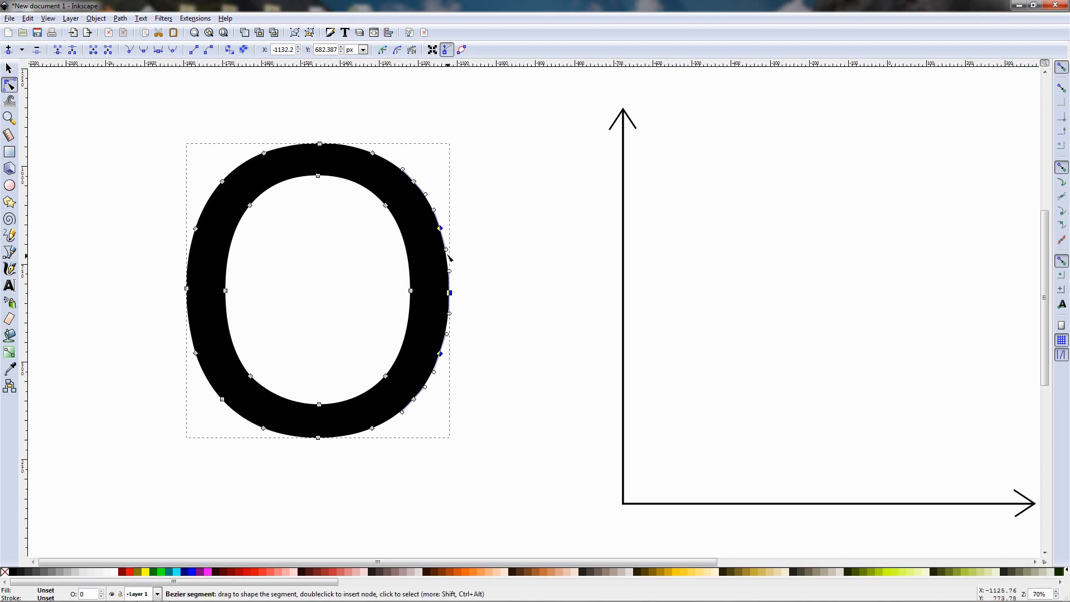
pyautogui.click(481, 270)
# Delete the O's outer top node and pull the upper-left node's handle upward so the top edge bulges asymmetrically.
pyautogui.moveTo(289, 118); pyautogui.dragTo(330, 152)
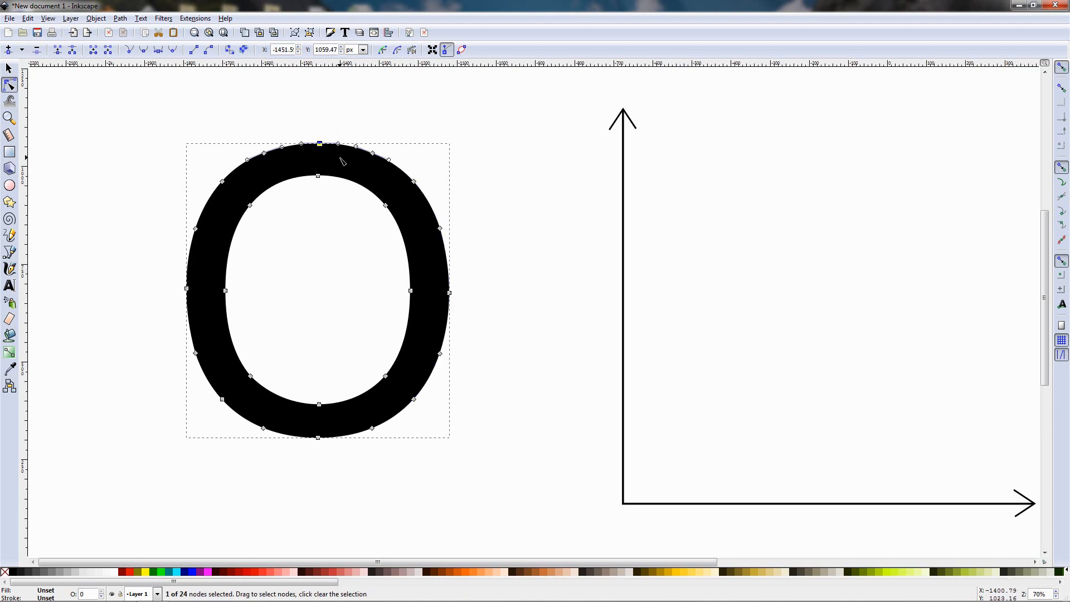
pyautogui.press('Delete')
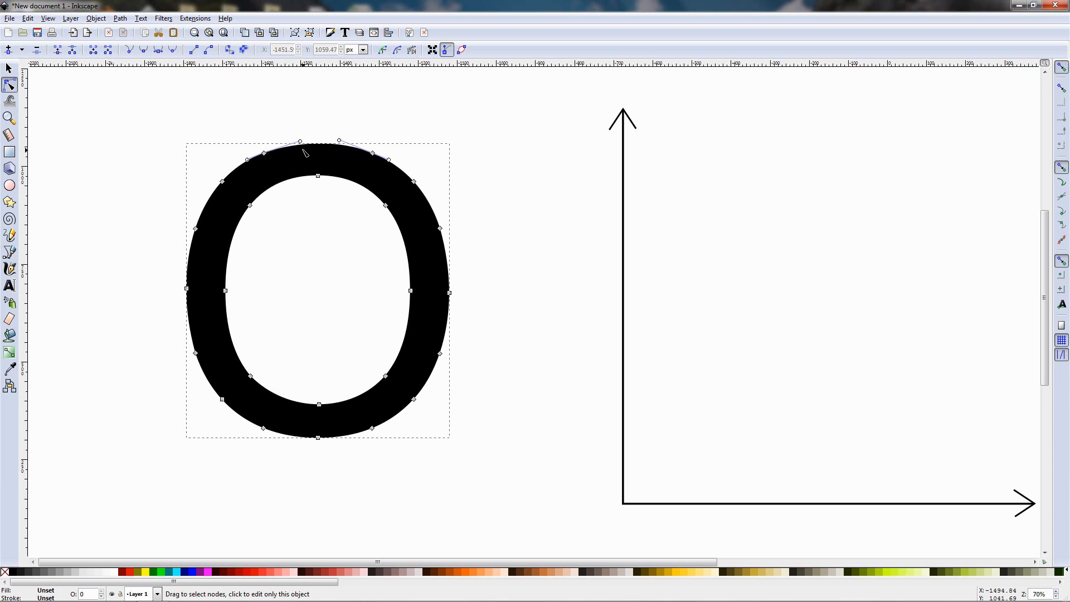
pyautogui.moveTo(301, 142); pyautogui.dragTo(273, 104)
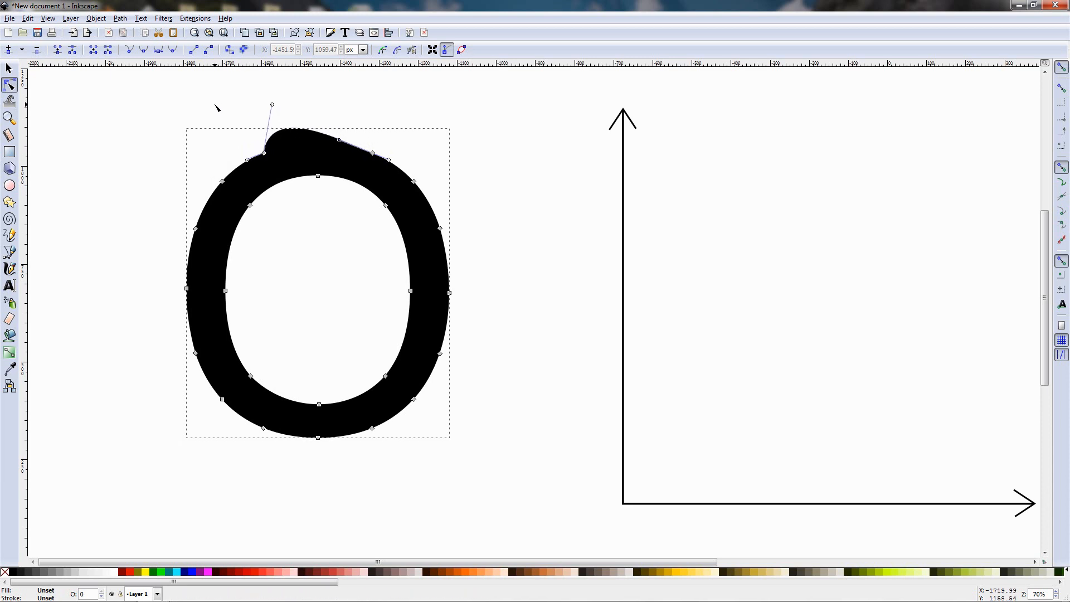
pyautogui.click(218, 108)
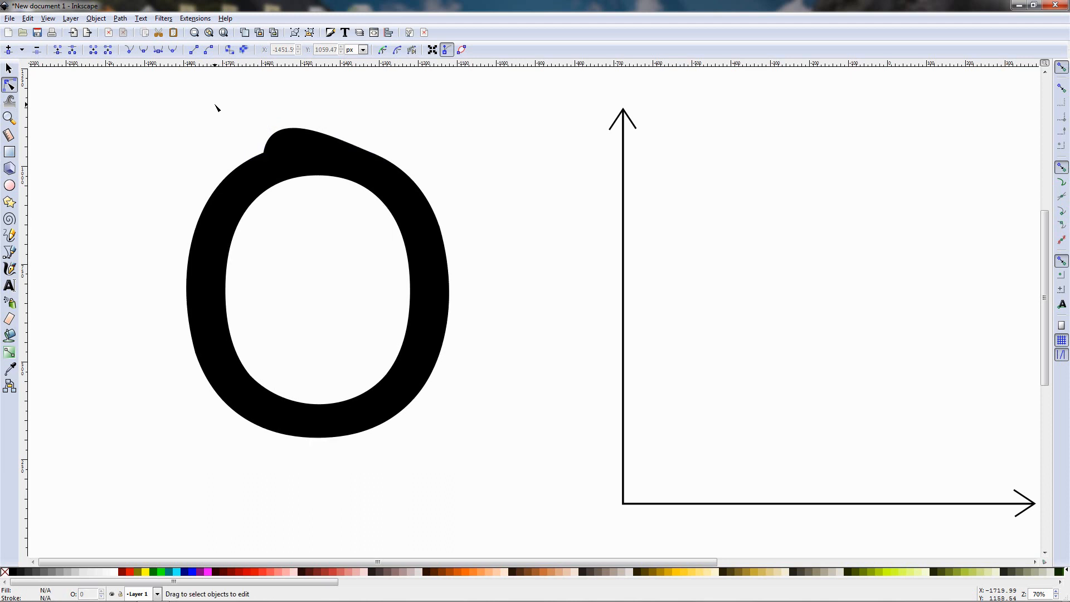
# Insert a node at max Y on the bulged top segment of the O's outer contour and clear the node selection.
pyautogui.click(279, 138)
pyautogui.moveTo(225, 93); pyautogui.dragTo(397, 171)
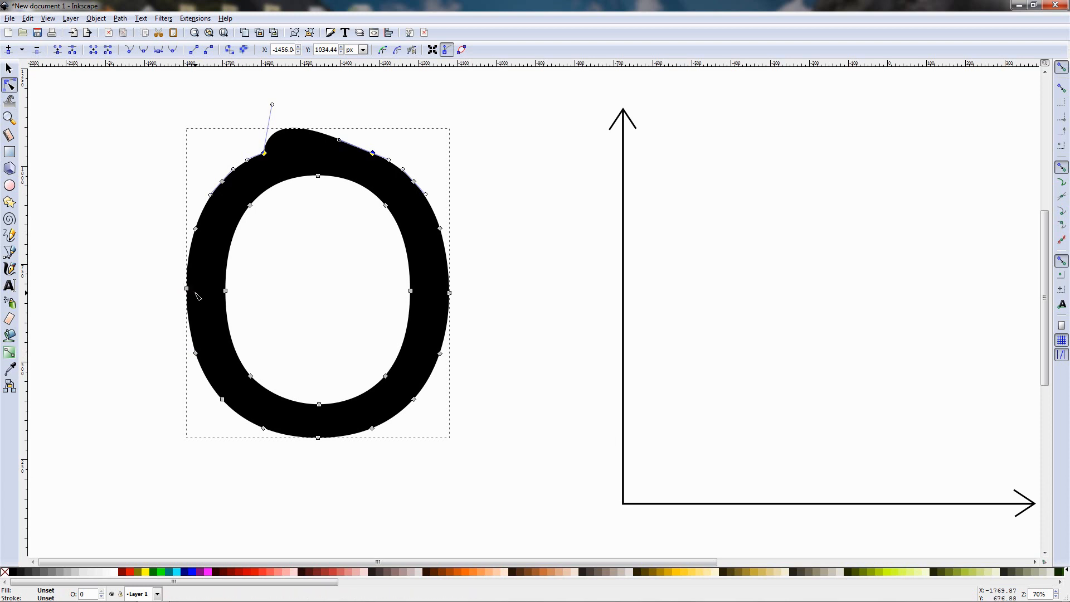
pyautogui.click(22, 49)
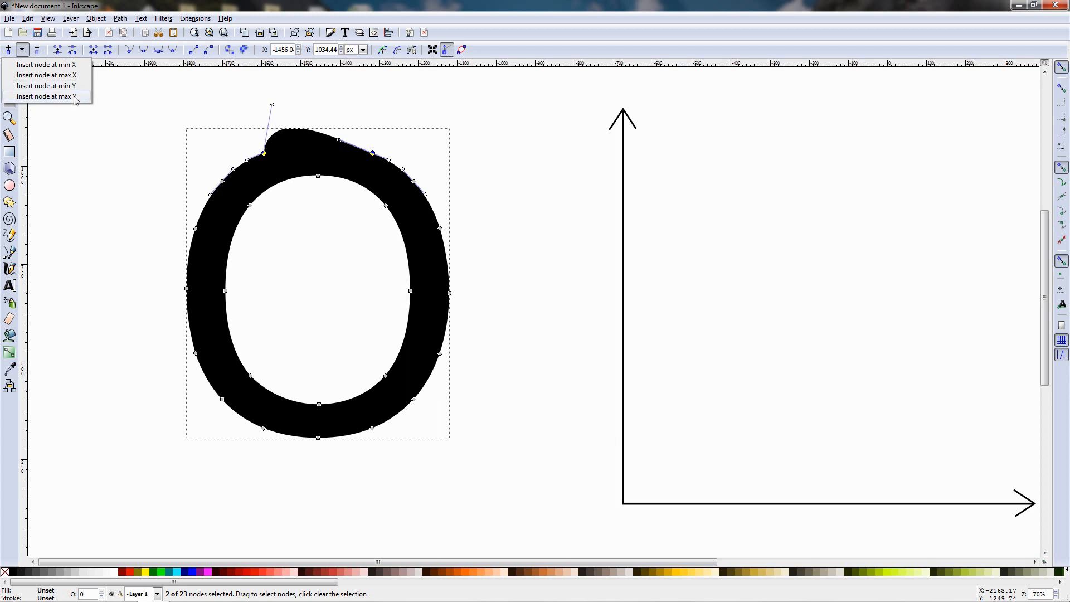
pyautogui.click(44, 96)
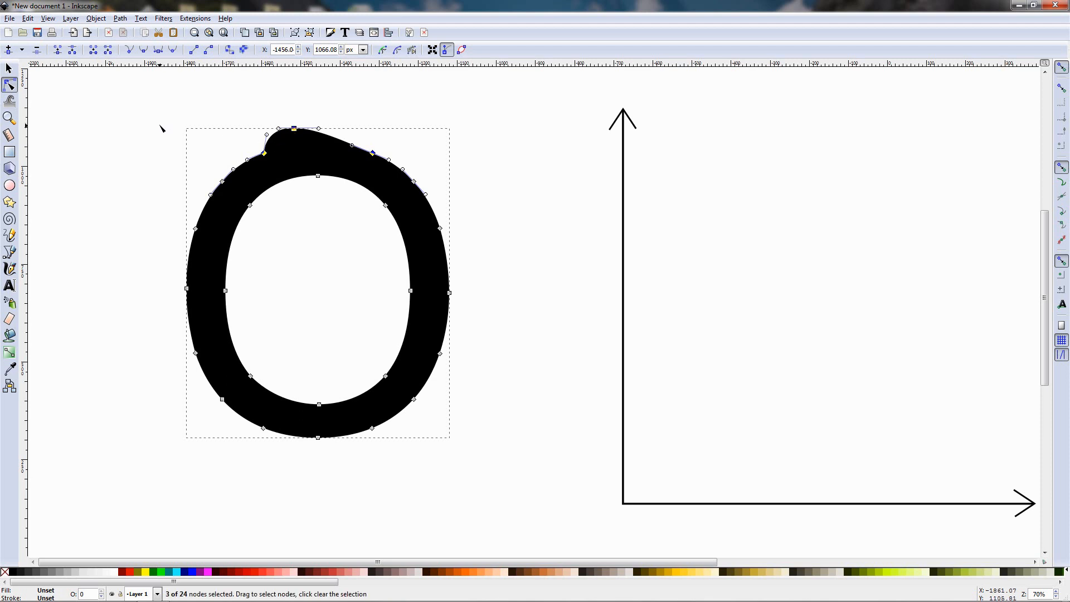
pyautogui.click(160, 158)
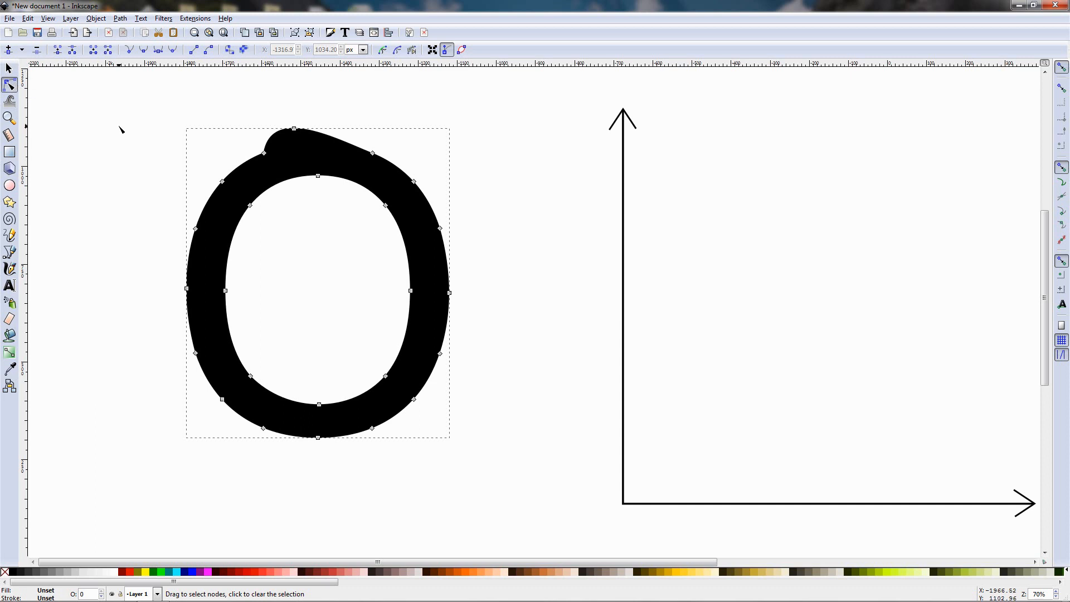
pyautogui.click(22, 49)
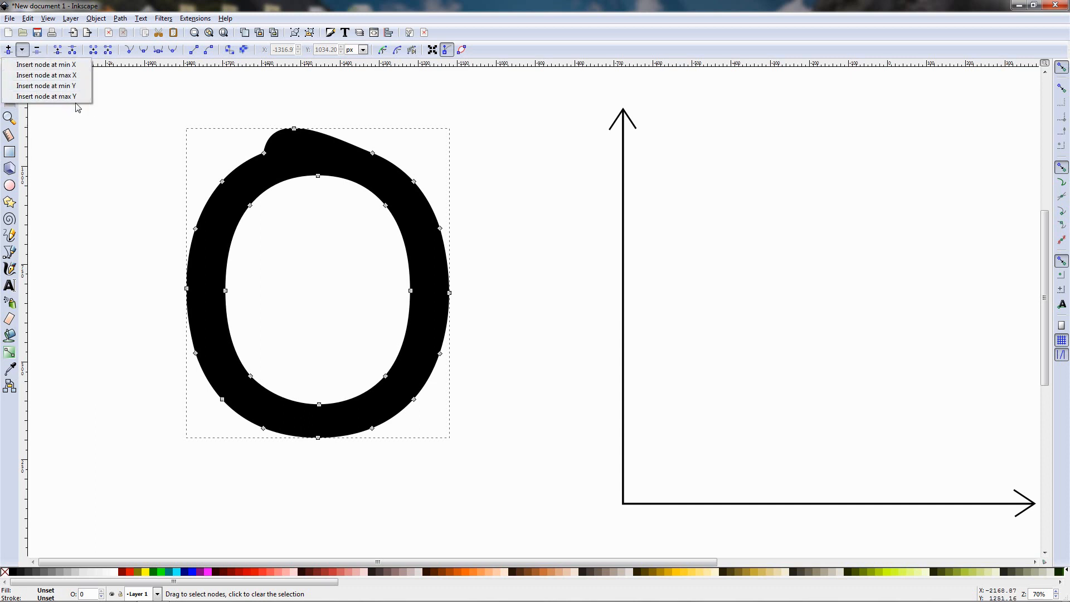